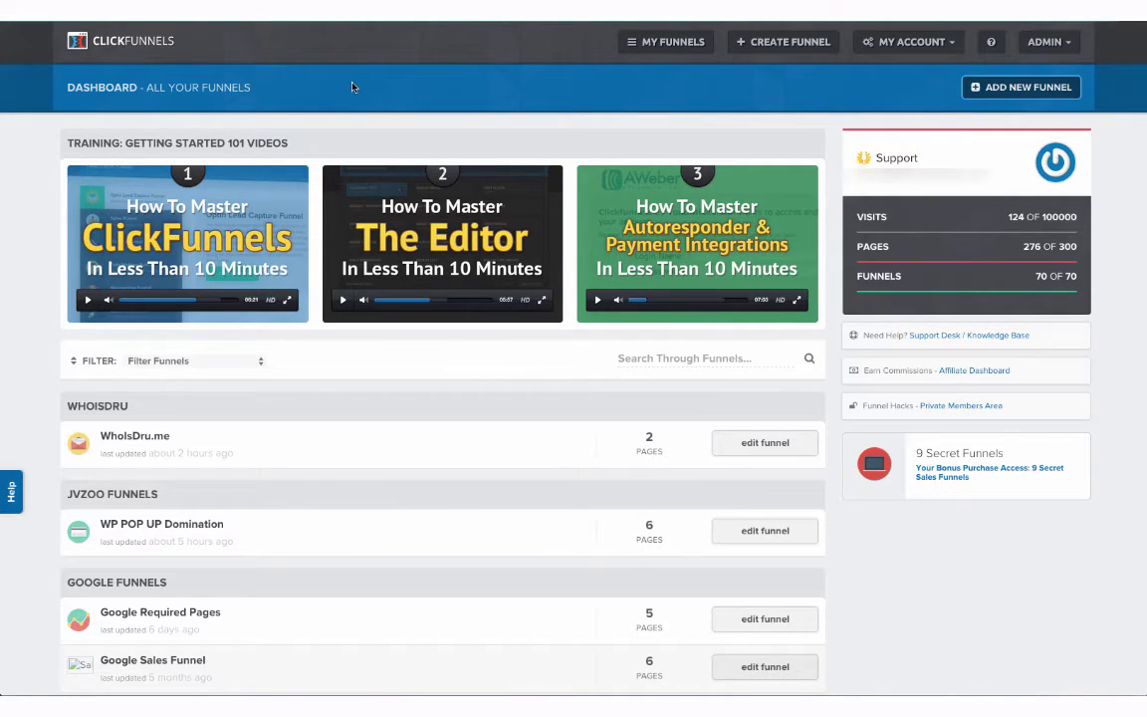
# - Start a new email integration in the account settings with nickname "Gr Demo" and integration type Getresponse
pyautogui.click(916, 46)
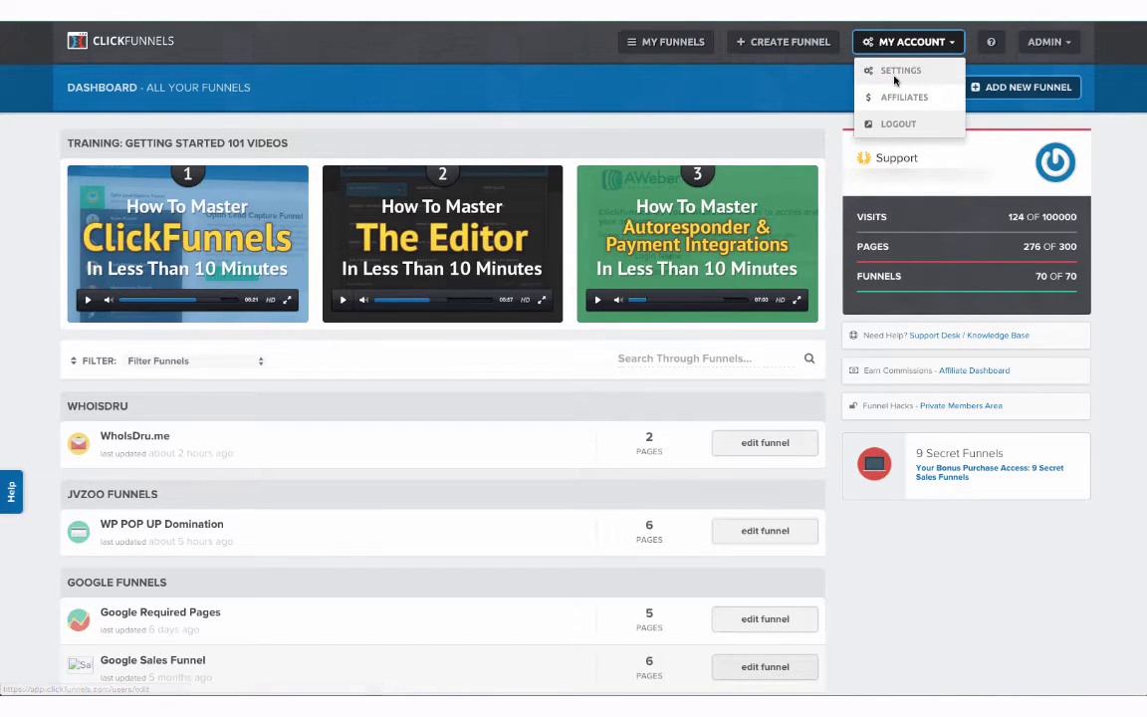
pyautogui.click(894, 75)
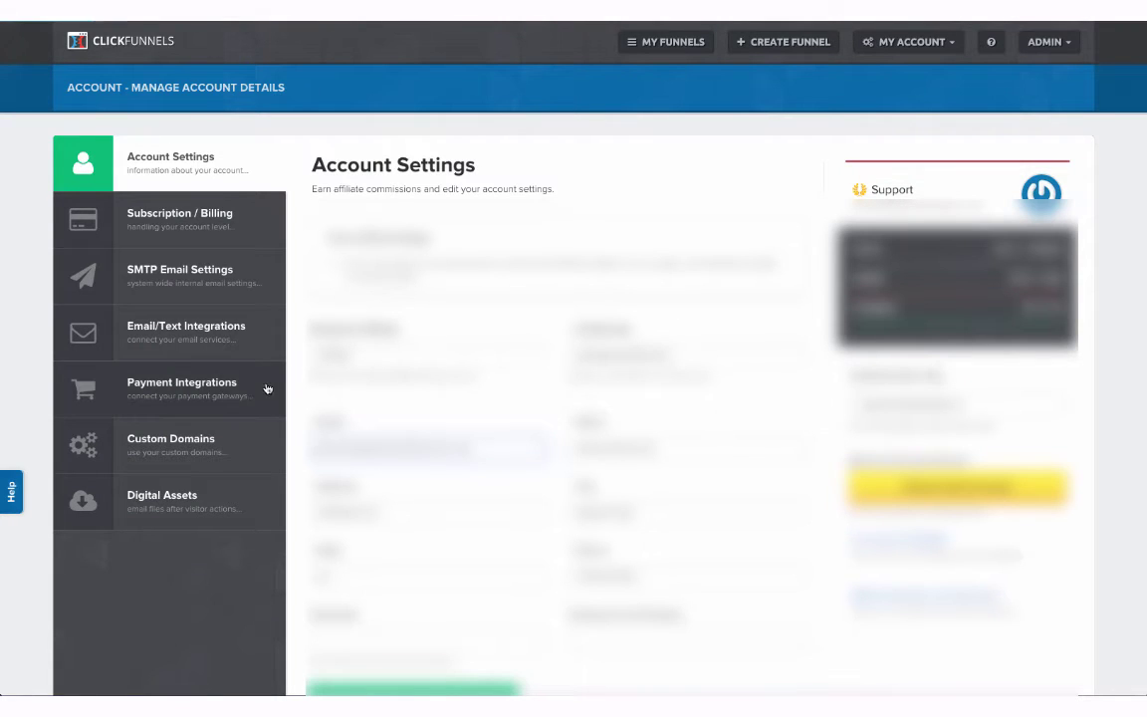
pyautogui.click(187, 344)
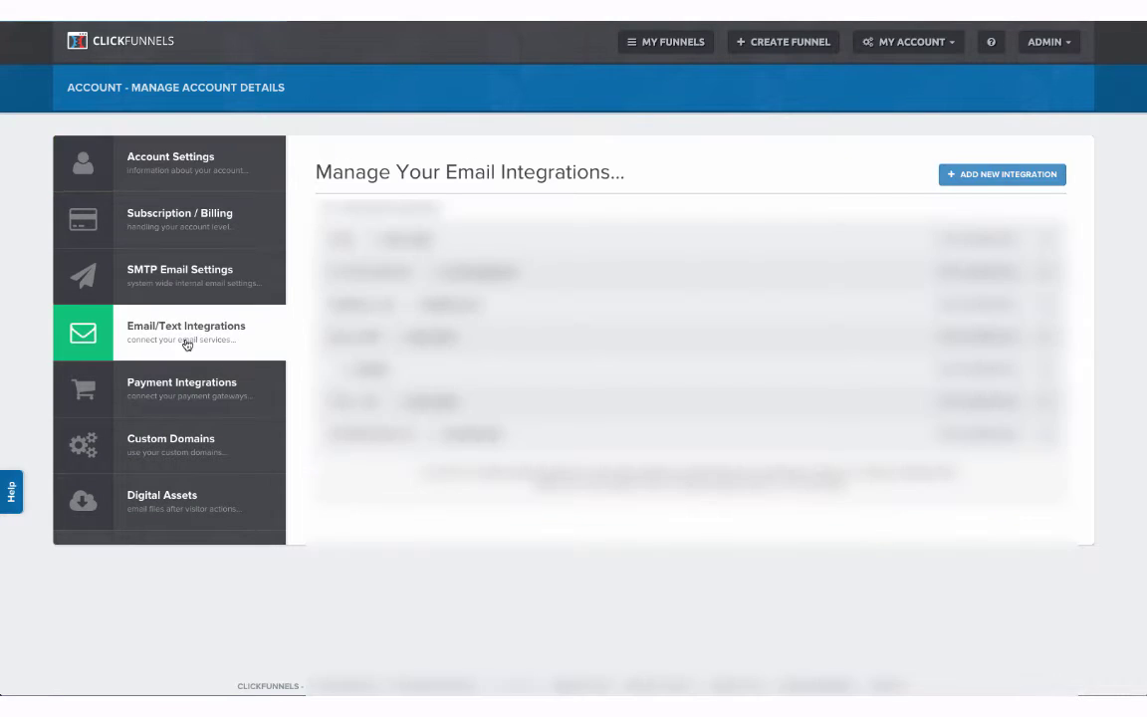
pyautogui.click(1010, 175)
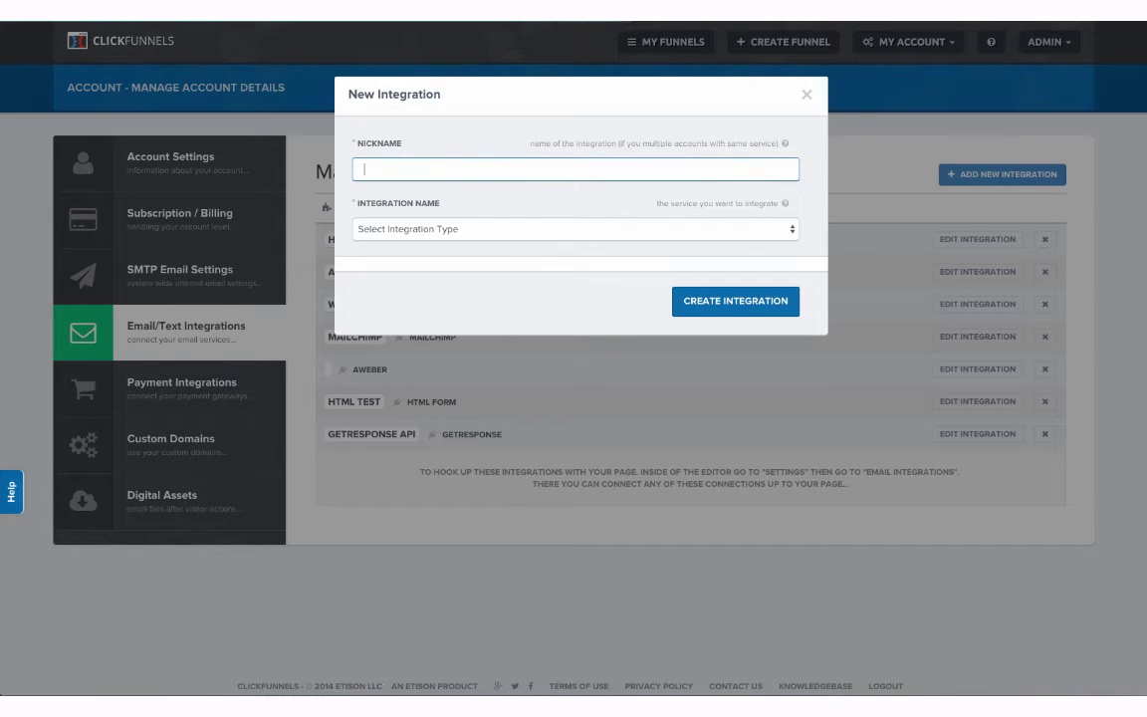
pyautogui.write('Gr Demo')
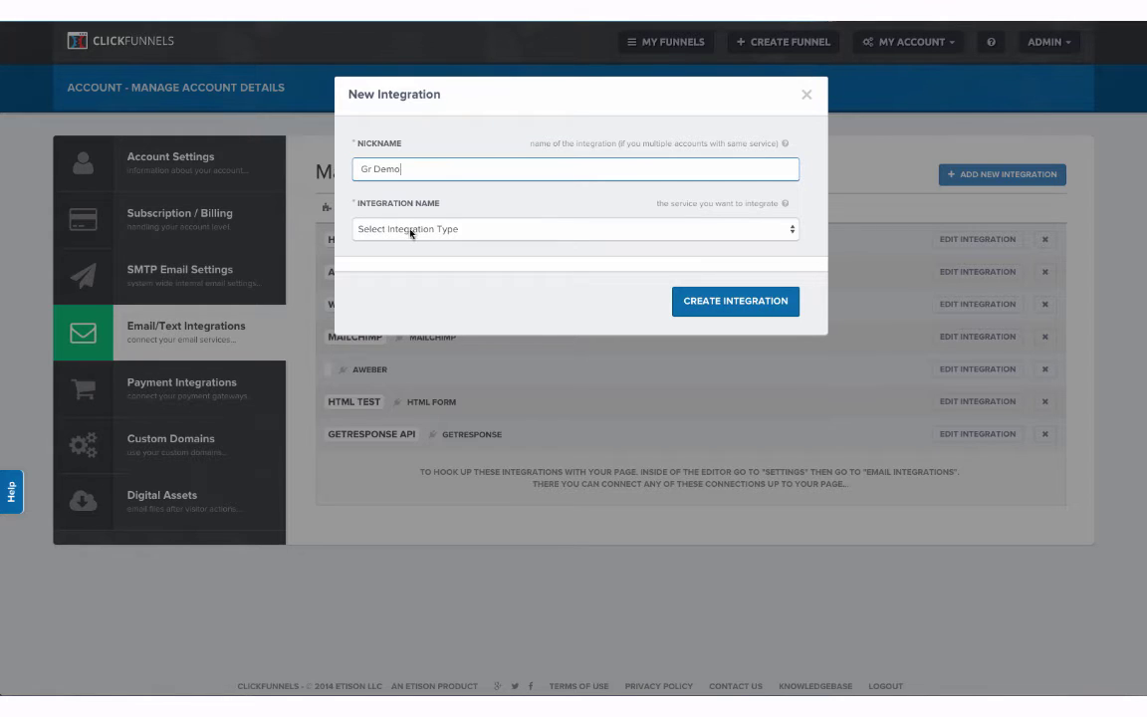
pyautogui.click(410, 232)
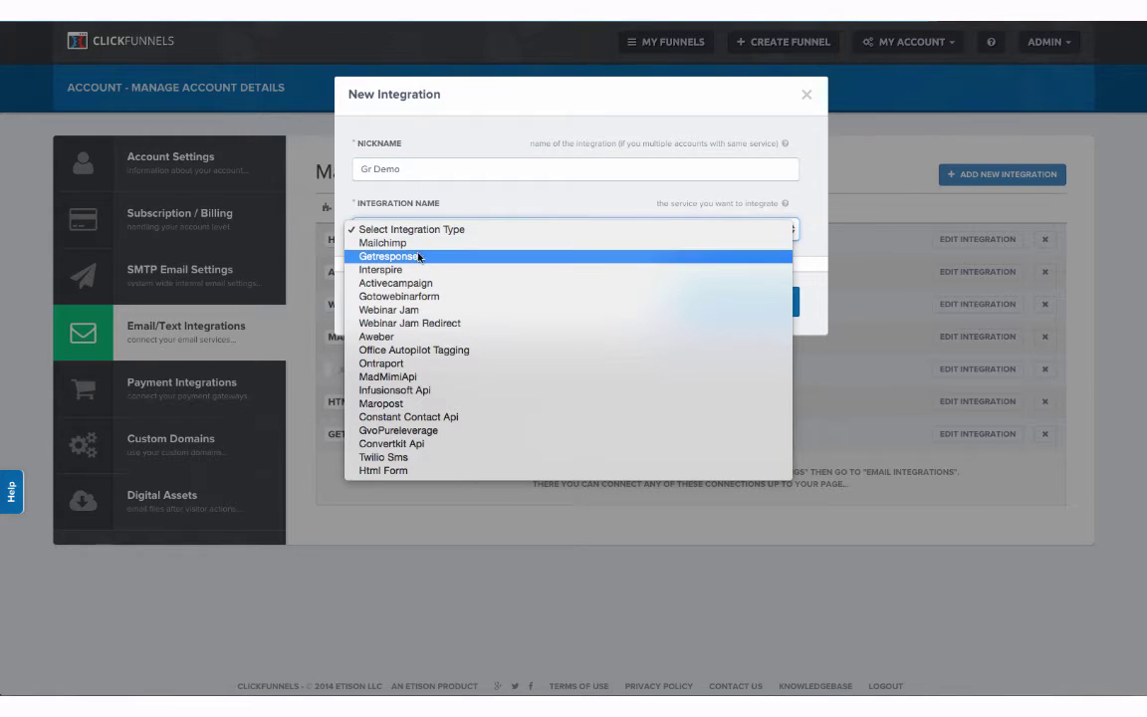
pyautogui.click(418, 257)
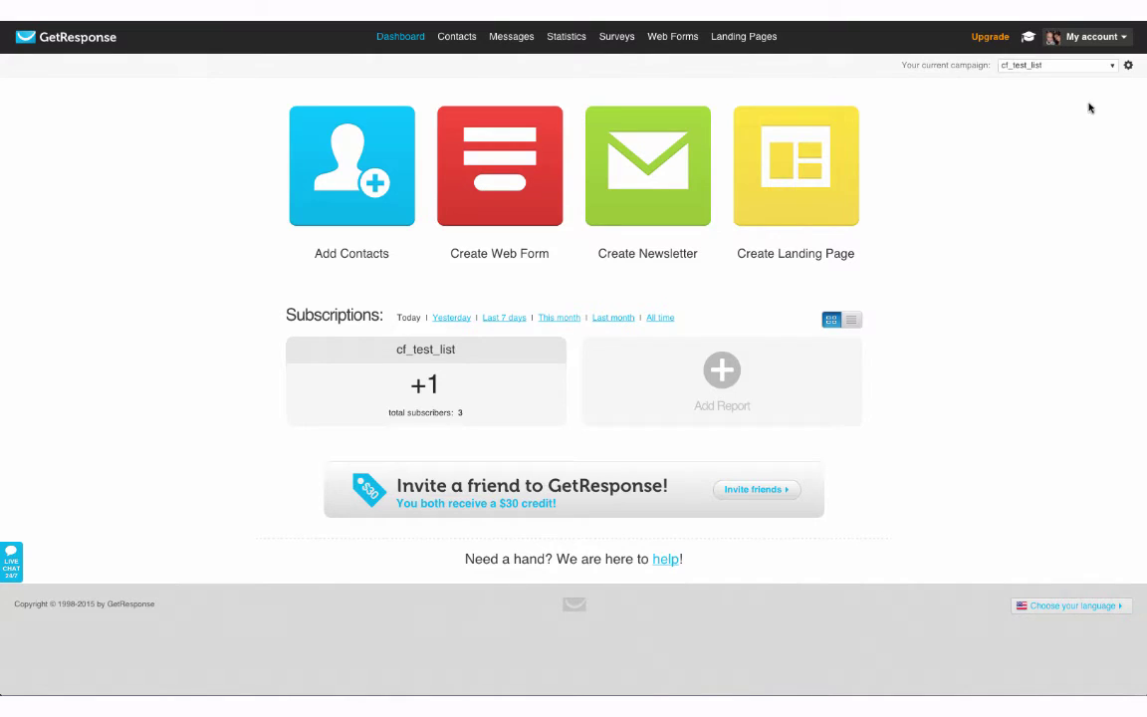
# - Switch to GetResponse, open the account's API settings and copy the secret API key
pyautogui.moveTo(1108, 51)
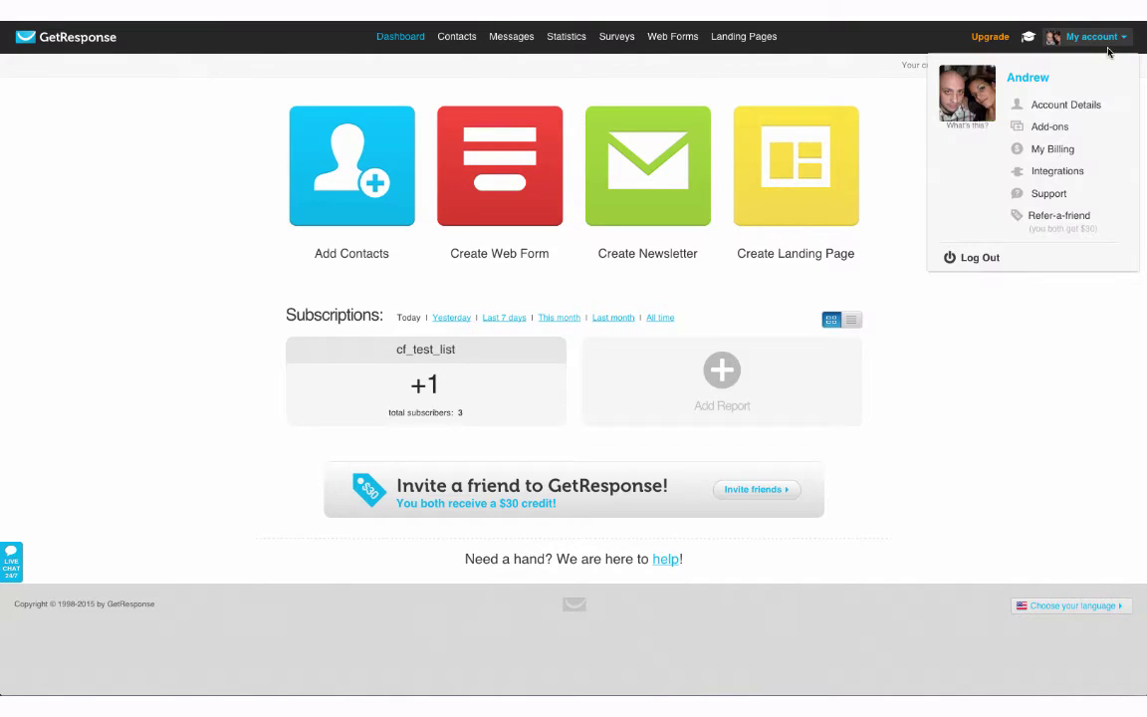
pyautogui.click(1057, 174)
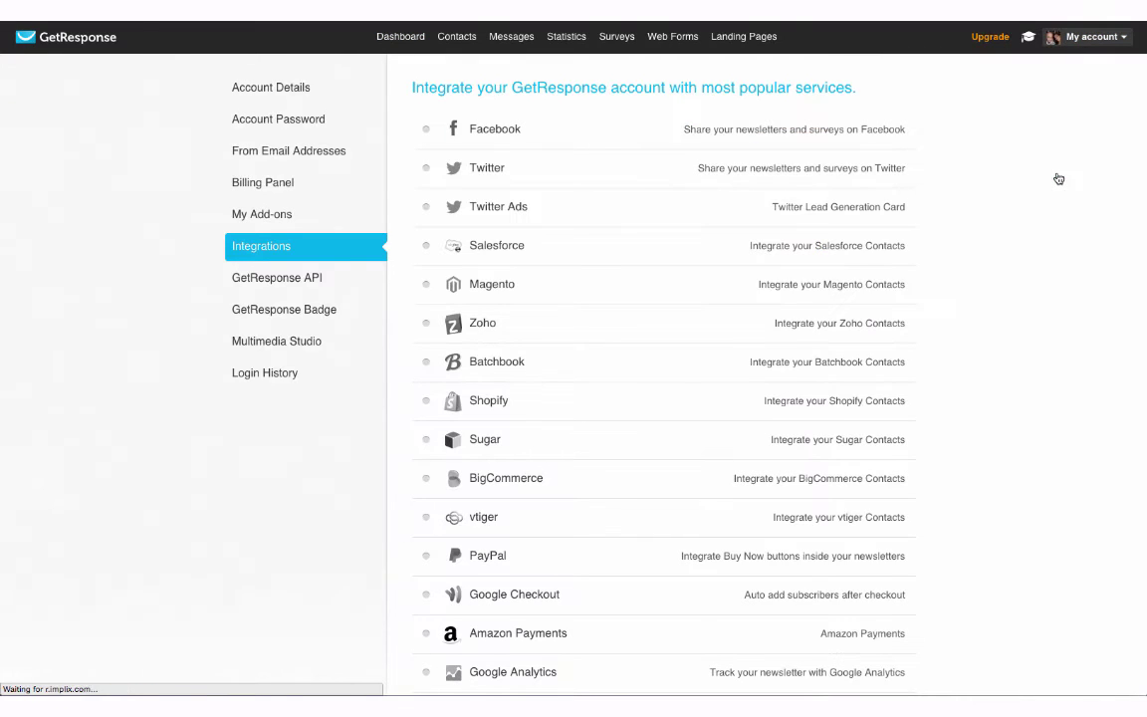
pyautogui.click(290, 284)
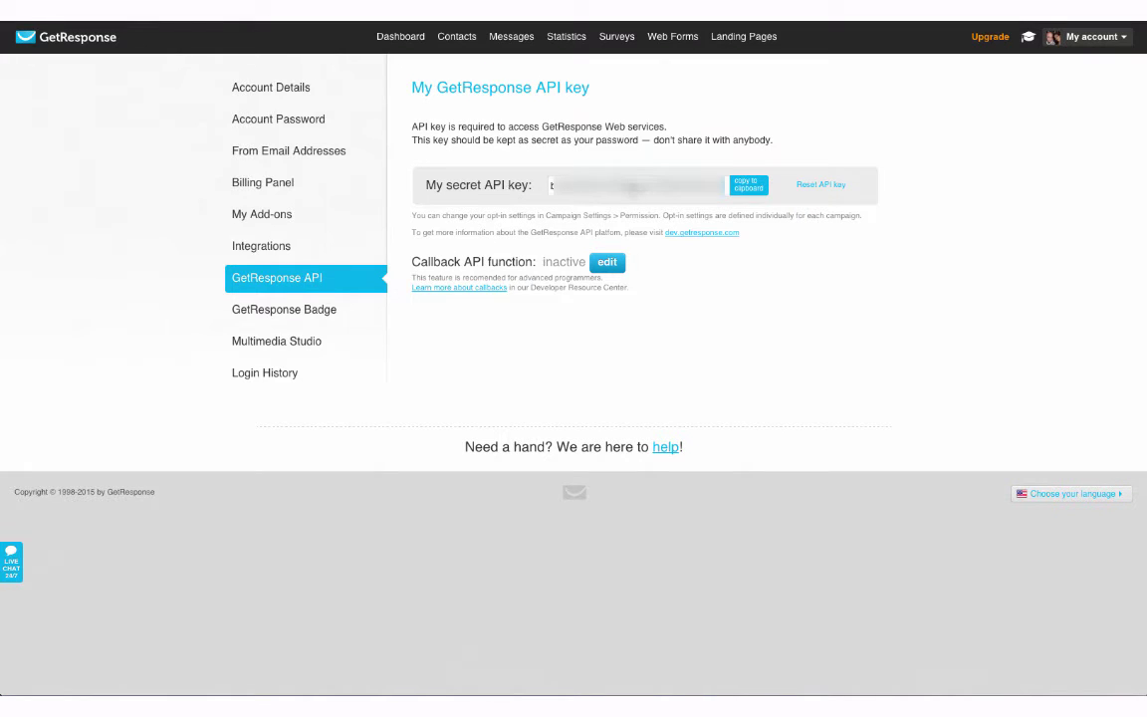
pyautogui.doubleClick(637, 185)
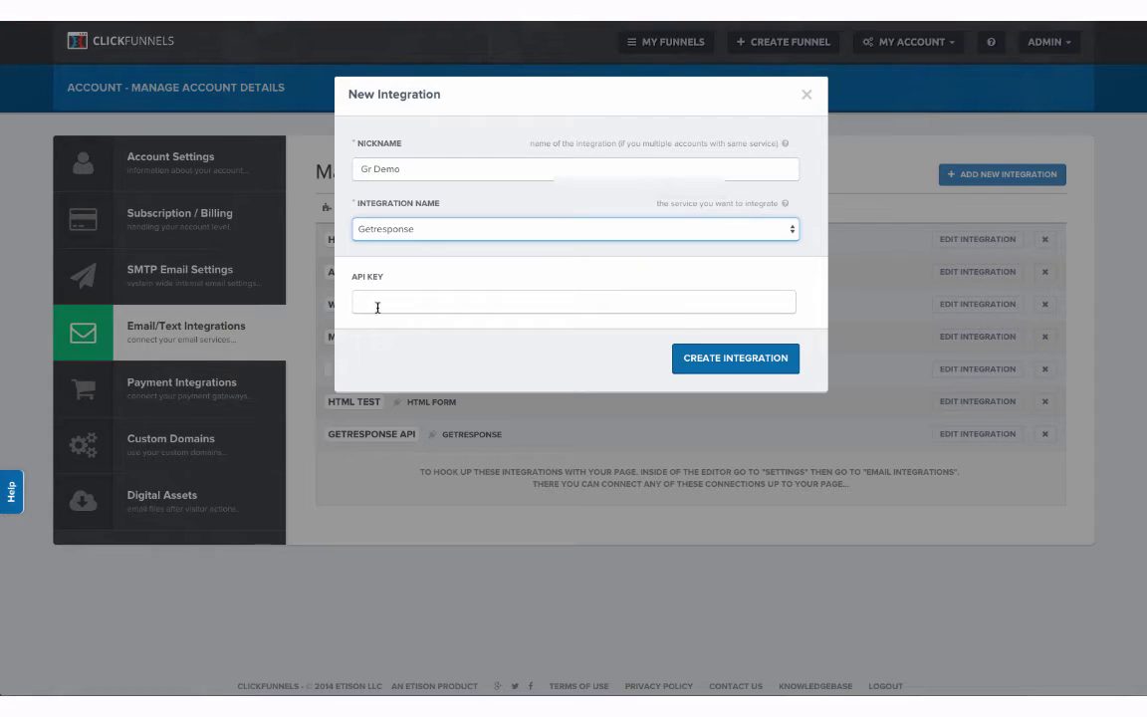
# - Back in ClickFunnels, paste the API key into the new integration, create it and close the dialog
pyautogui.click(376, 308)
pyautogui.hotkey('ctrl', 'v')
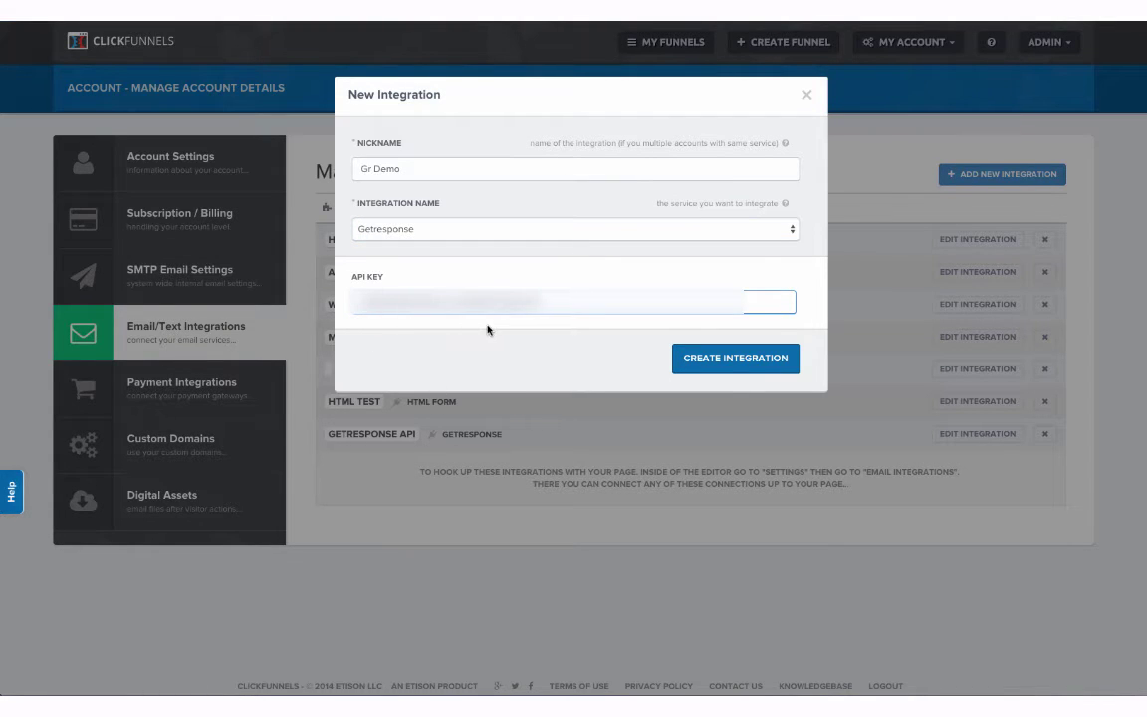
pyautogui.click(716, 360)
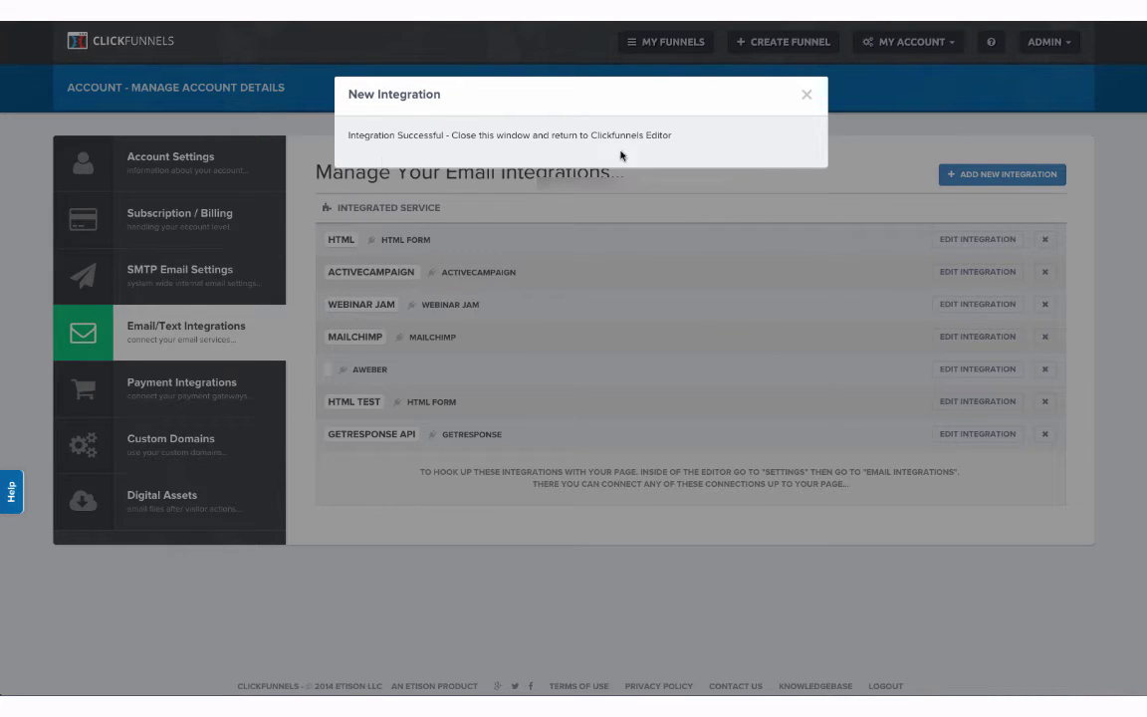
pyautogui.click(805, 94)
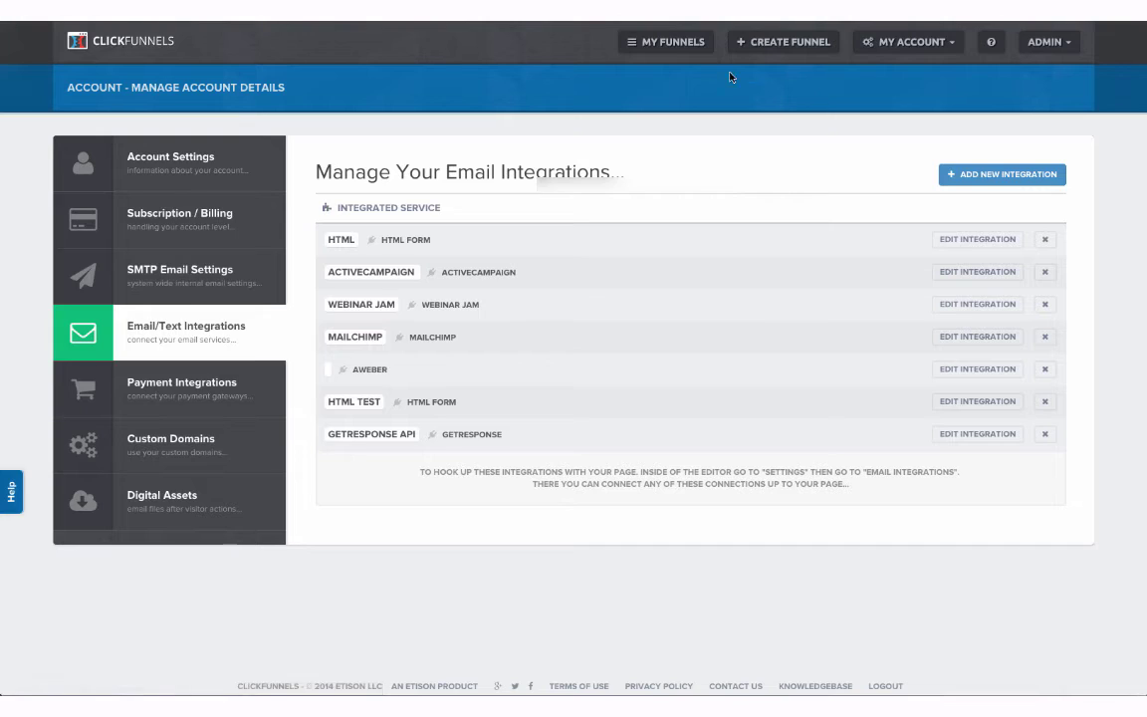
# - Find the "GetResponse Opt-in Funnel Demo" funnel by searching for "Get" and open its Optin page in the editor
pyautogui.click(666, 42)
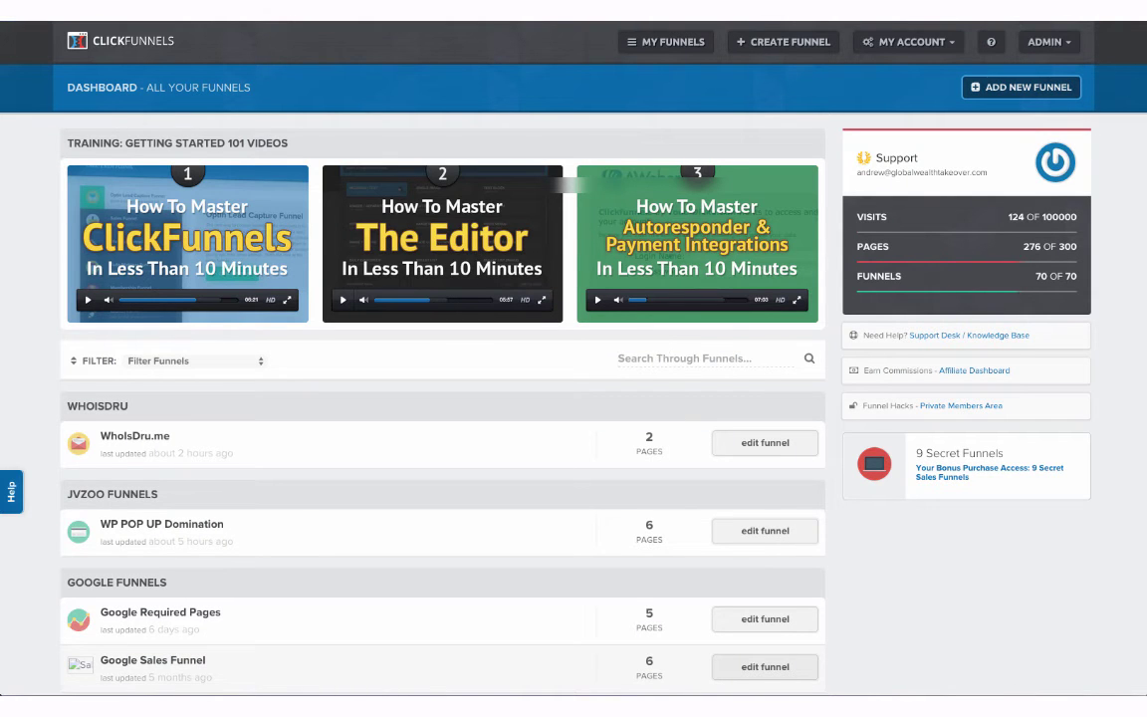
pyautogui.write('Get')
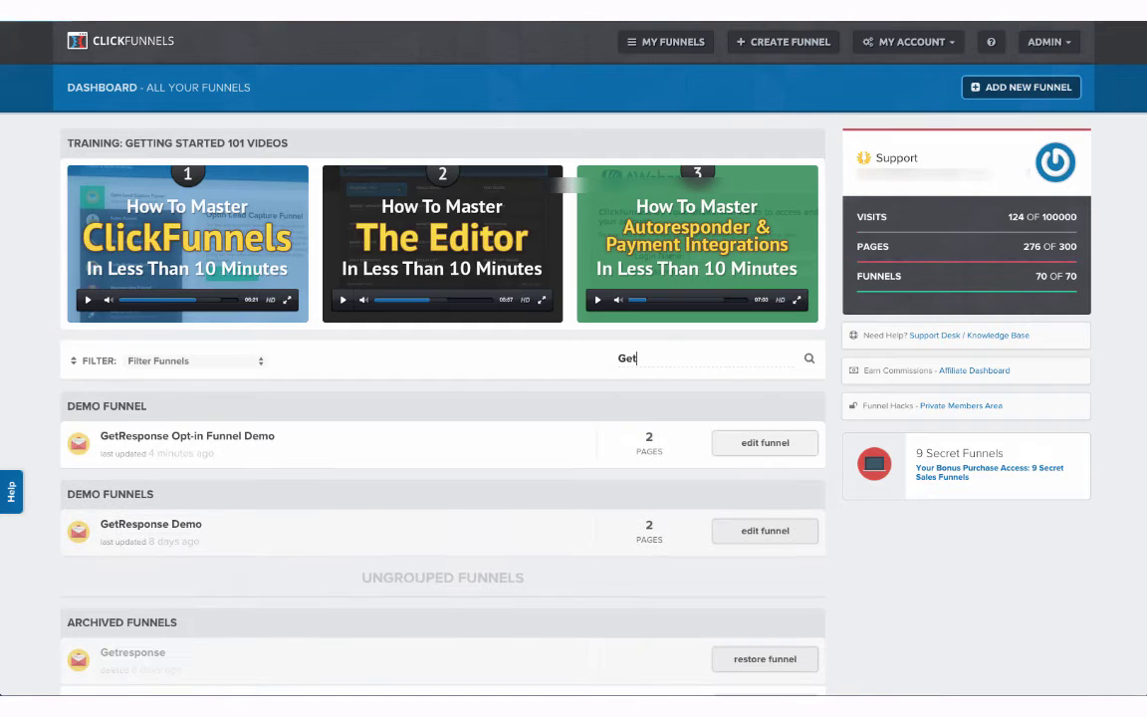
pyautogui.click(217, 436)
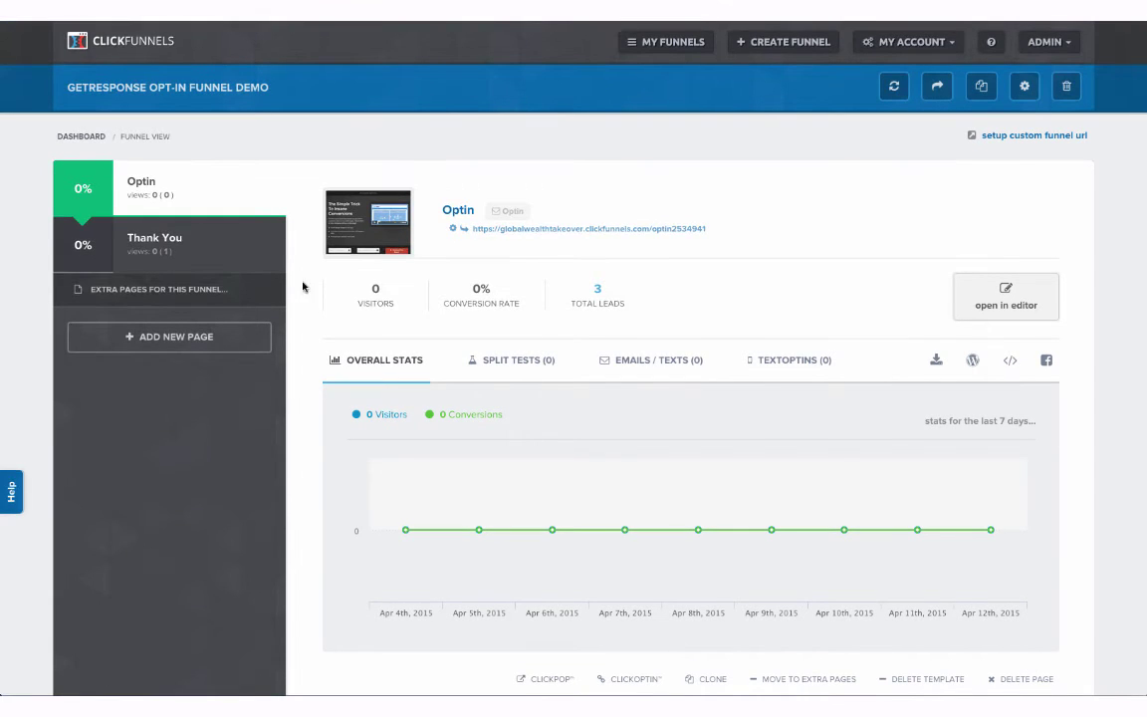
pyautogui.click(995, 305)
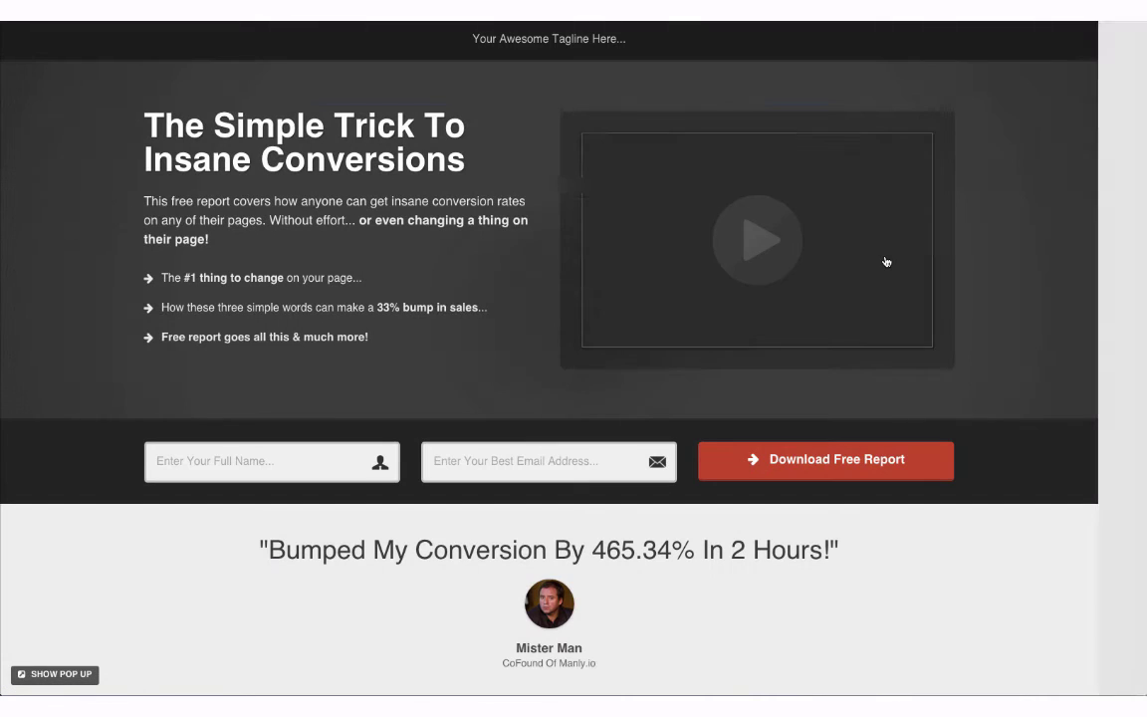
# - Select "Gr Demo (Getresponse)" as the integration in the page's email integration settings
pyautogui.click(1108, 92)
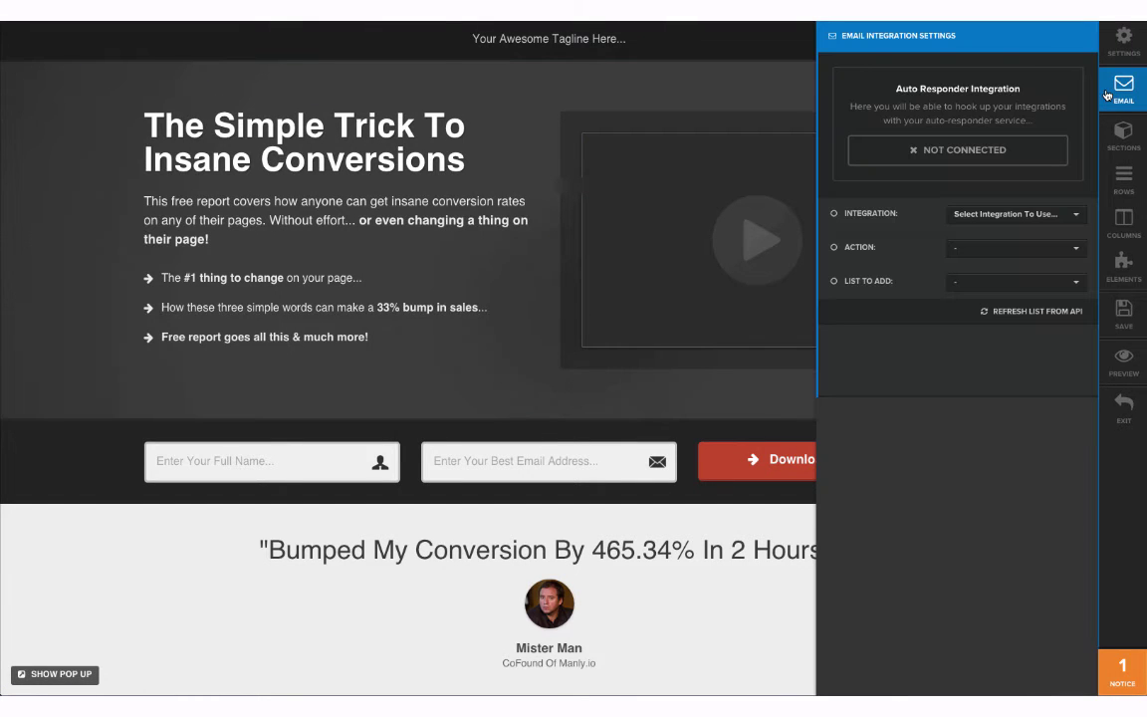
pyautogui.click(996, 219)
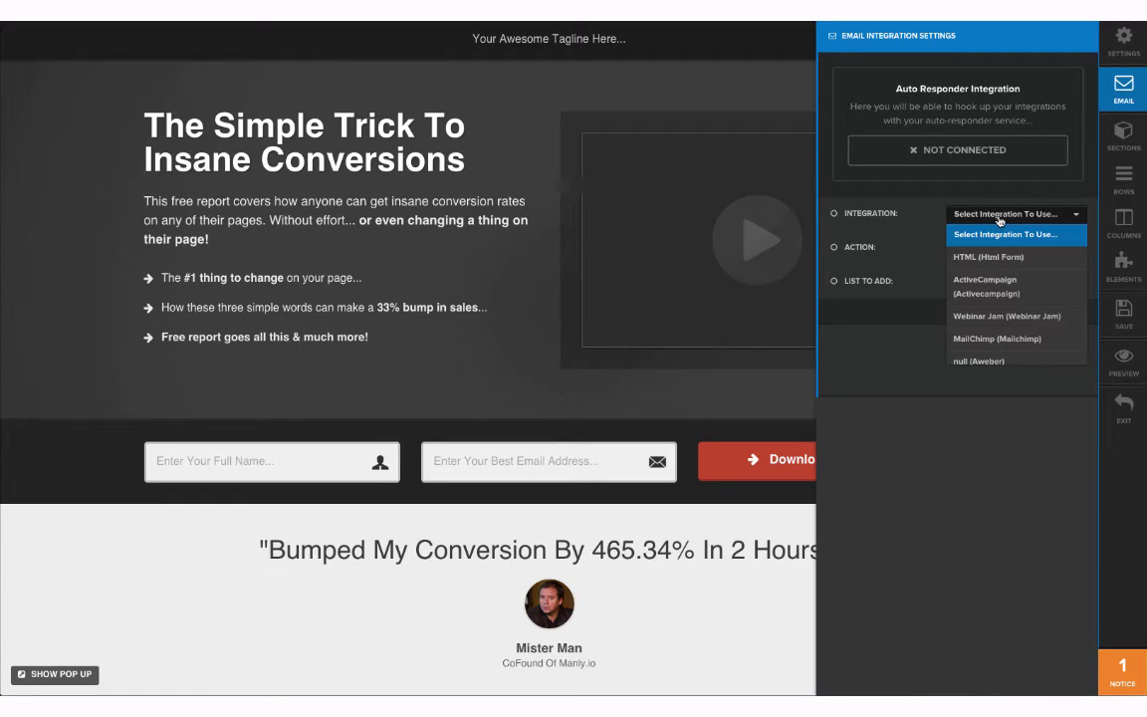
pyautogui.scroll(-2, 1003, 284)
pyautogui.scroll(-3, 1005, 293)
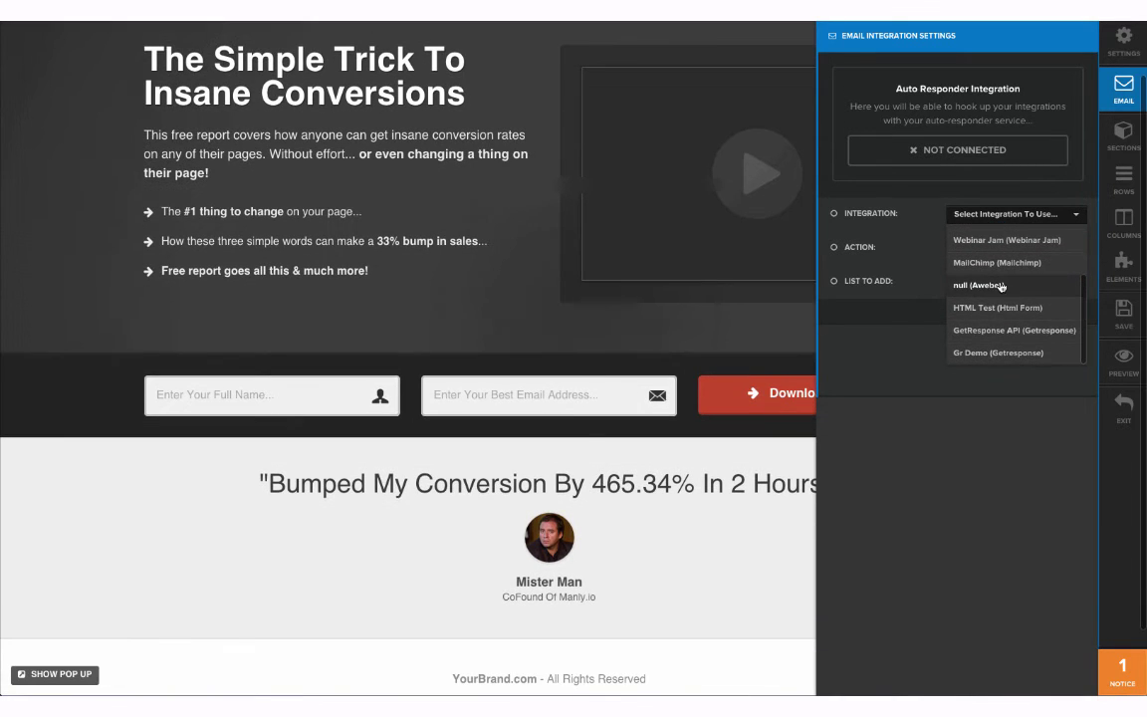
pyautogui.click(980, 354)
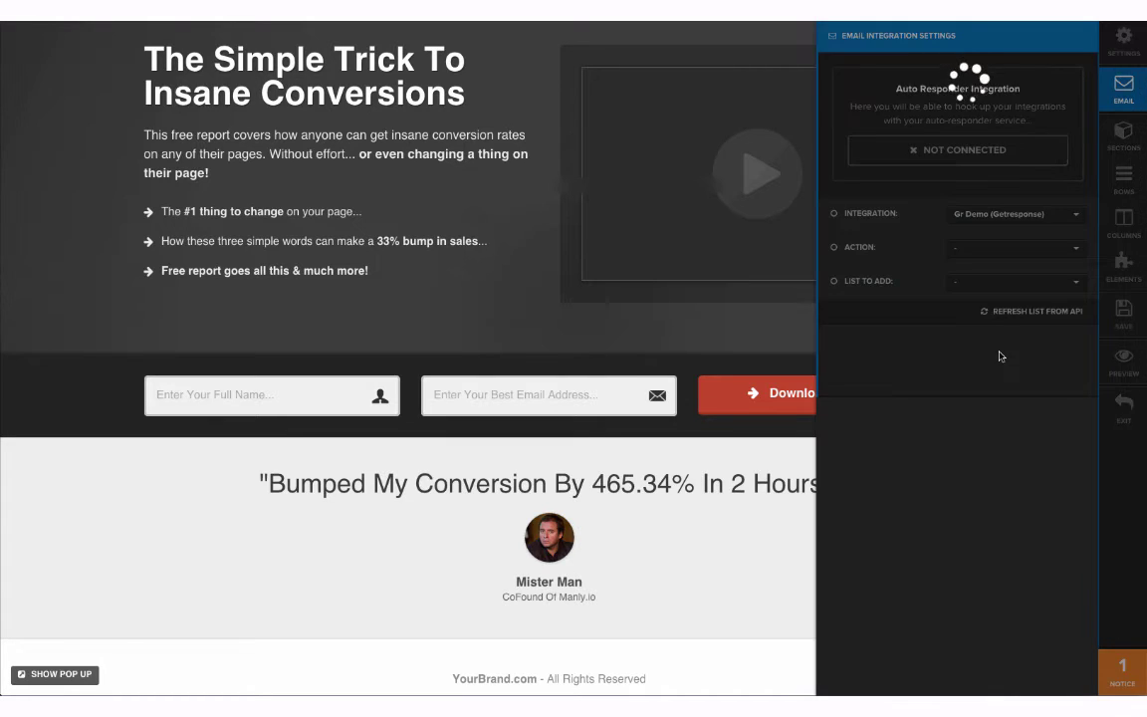
# - Set the integration action to Add To Campaign with the list cf_test_list, and save the page
pyautogui.click(980, 248)
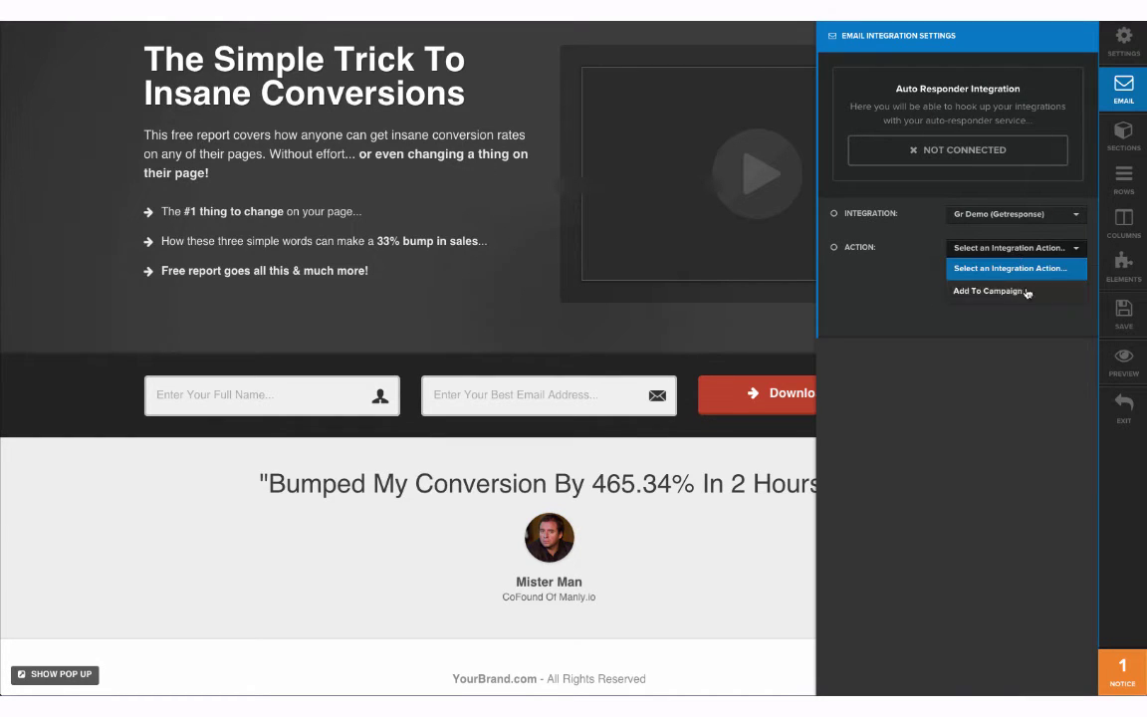
pyautogui.click(979, 293)
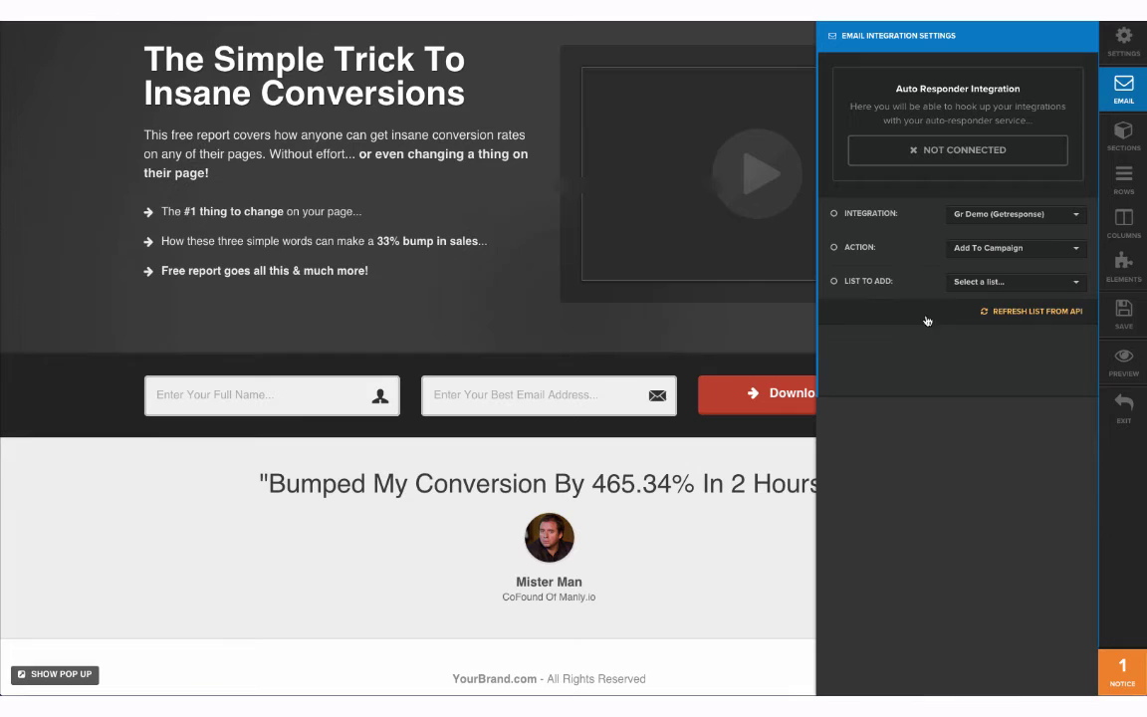
pyautogui.click(977, 283)
pyautogui.scroll(-3, 915, 330)
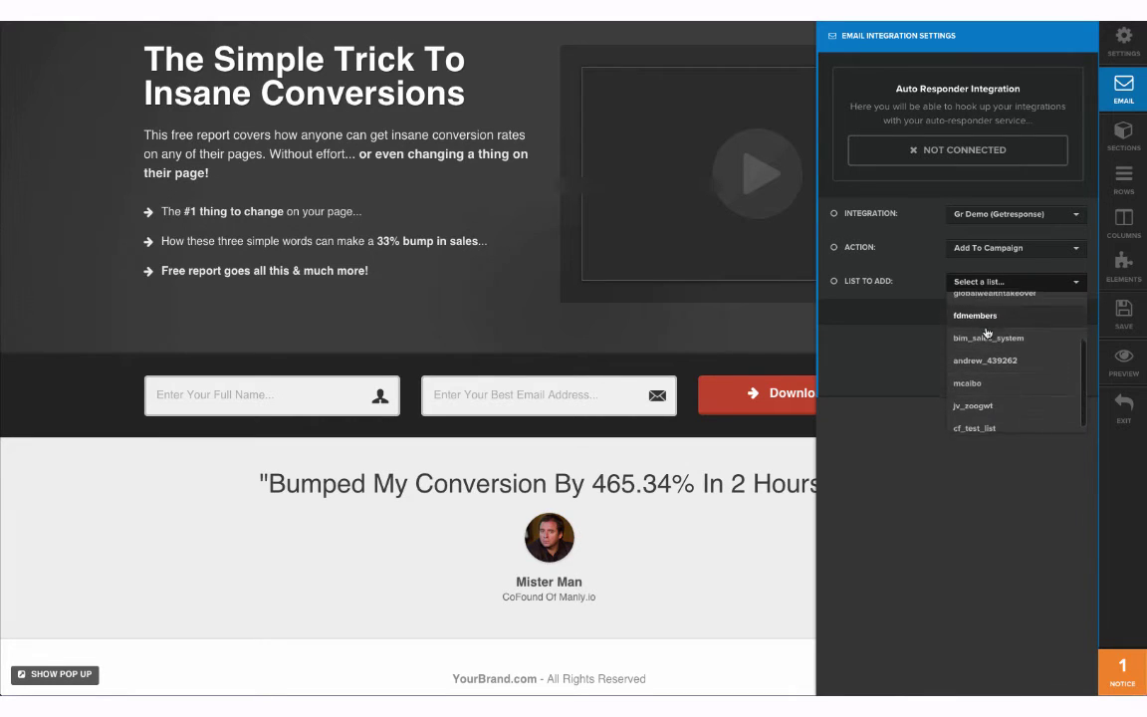
pyautogui.click(980, 420)
pyautogui.click(1123, 313)
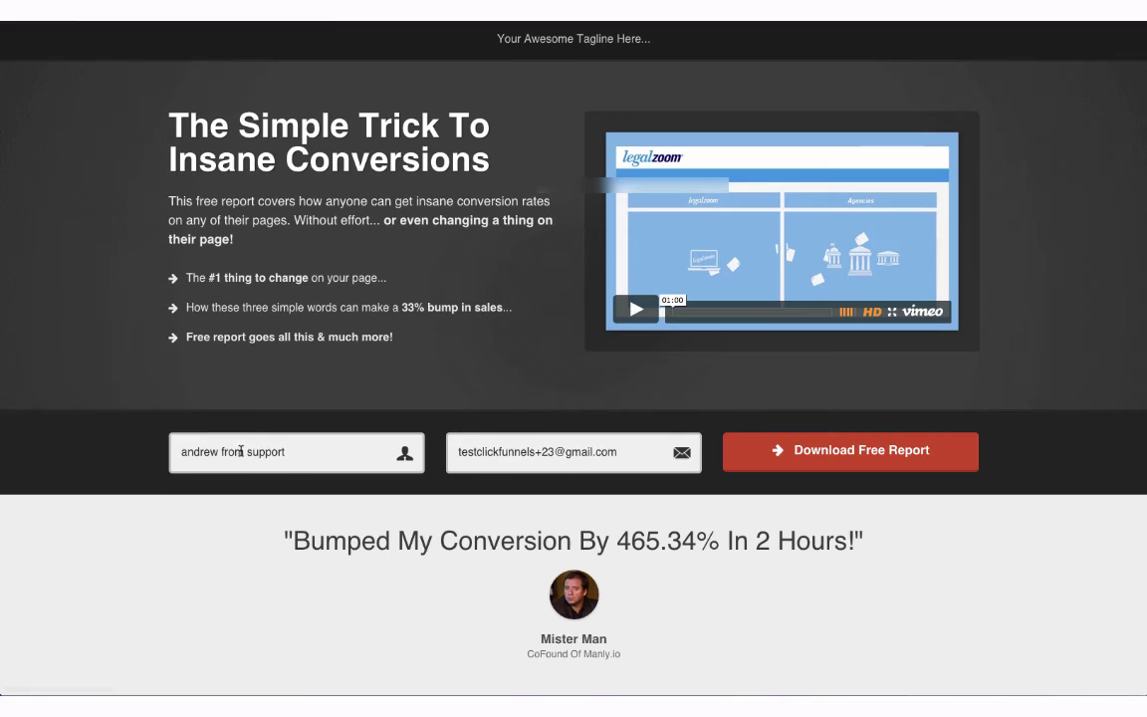
# - Change the number in the opt-in form's test e-mail address and submit the form for the free report
pyautogui.click(559, 454)
pyautogui.press('BackSpace')
pyautogui.press('BackSpace')
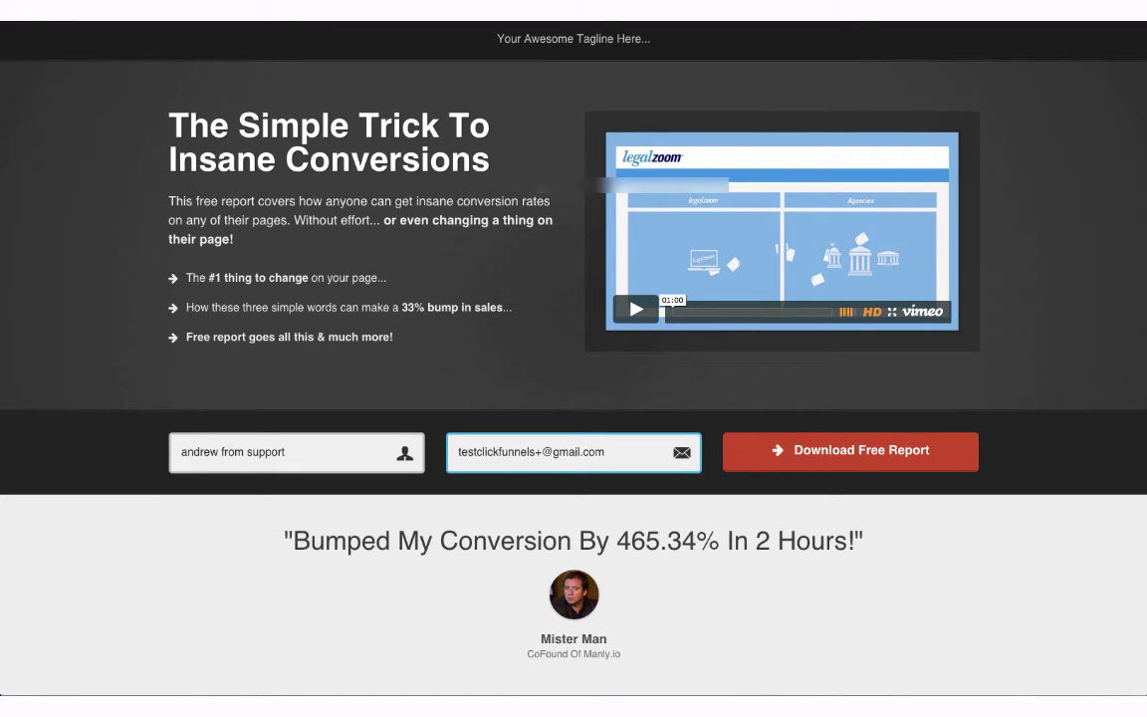
pyautogui.write('43')
pyautogui.click(796, 455)
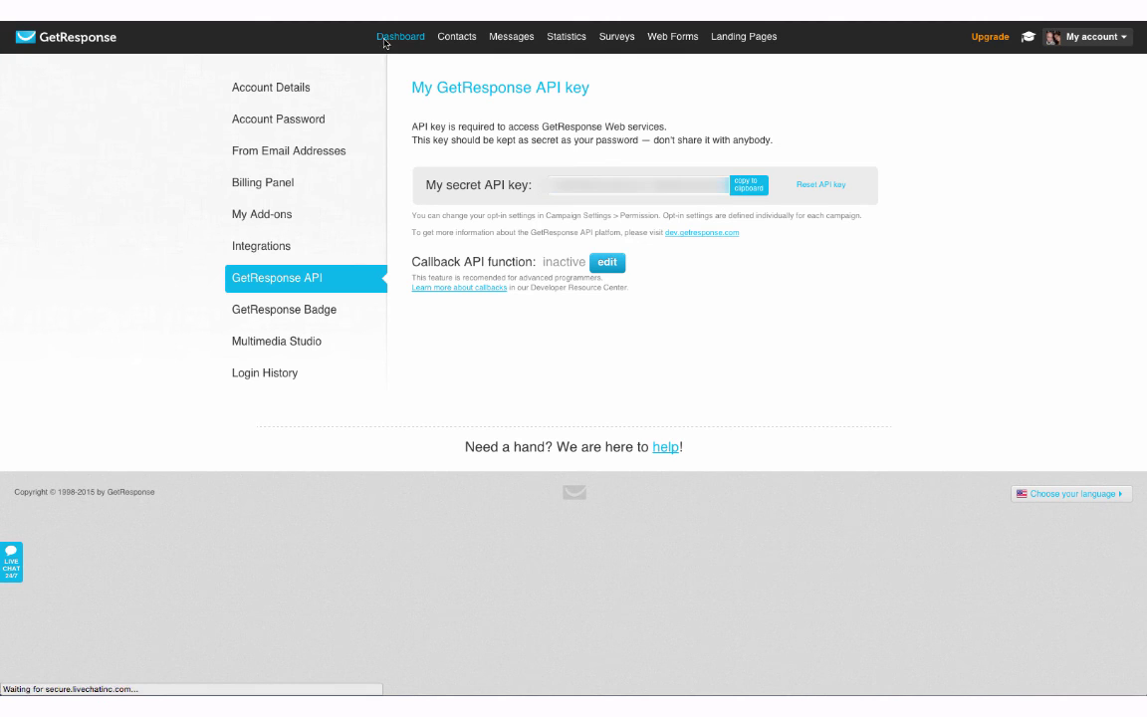
# - Switch to the GetResponse dashboard and check today's subscriptions for cf_test_list
pyautogui.click(384, 42)
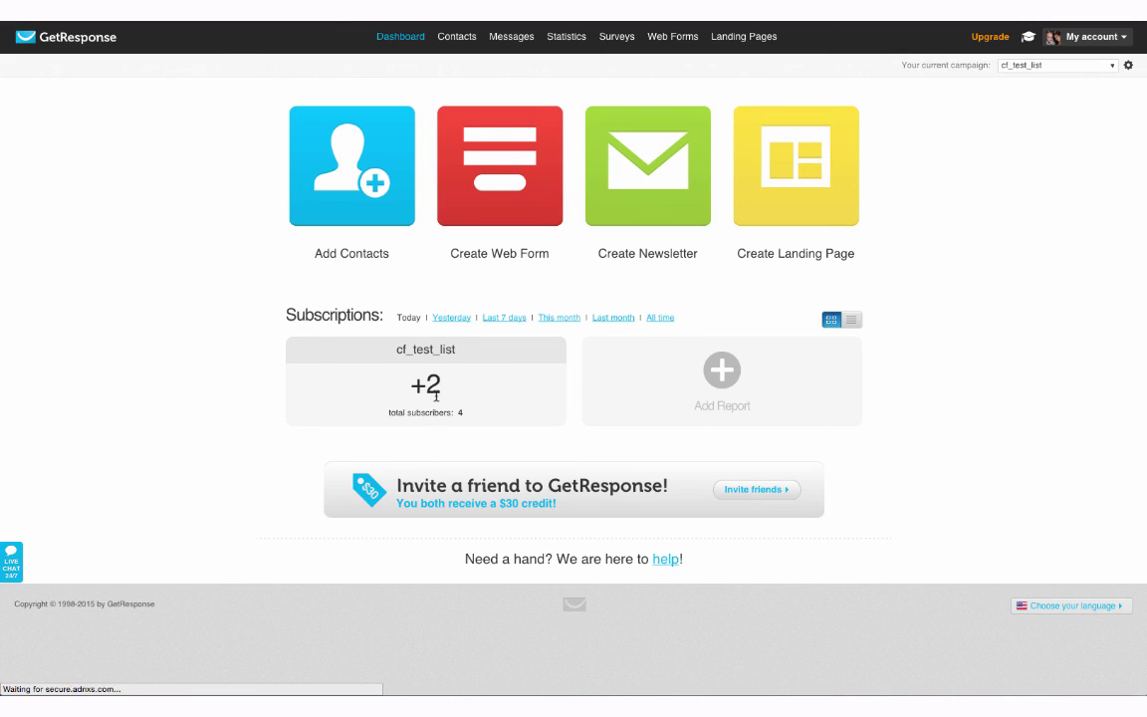
pyautogui.moveTo(403, 350); pyautogui.dragTo(371, 348)
pyautogui.click(319, 388)
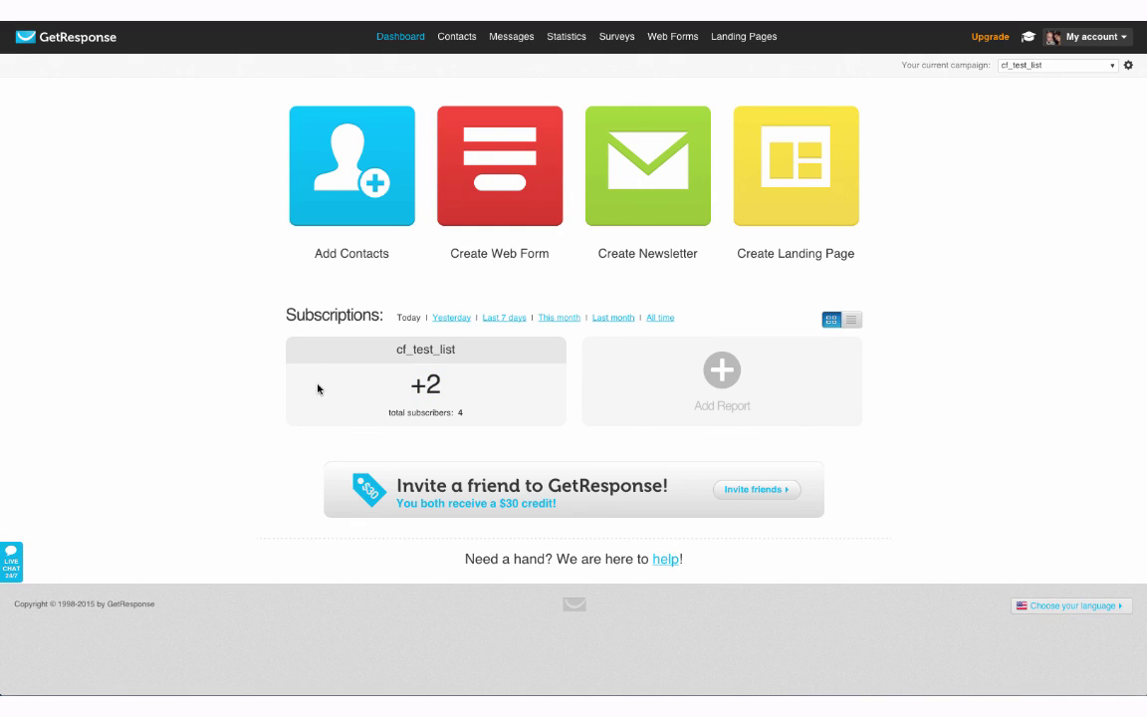